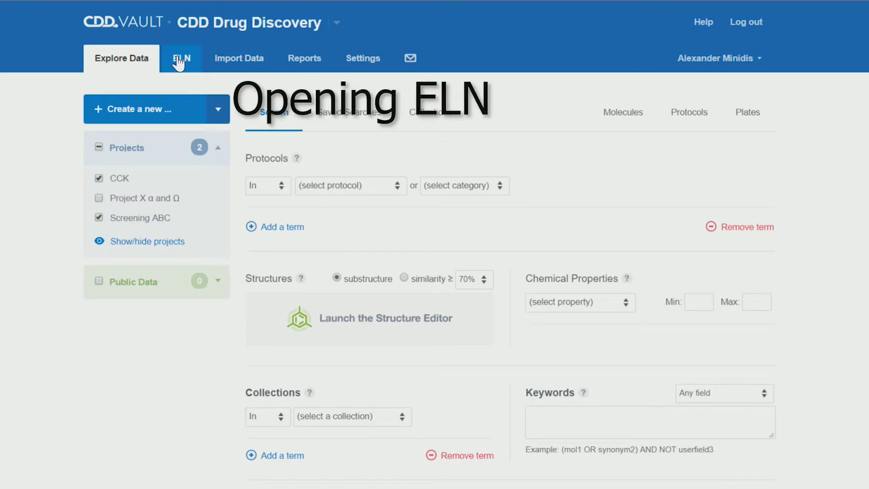
In the ELN list, include Project X α and Ω entries, revealing 'First Entry' (ID 203).
click(179, 63)
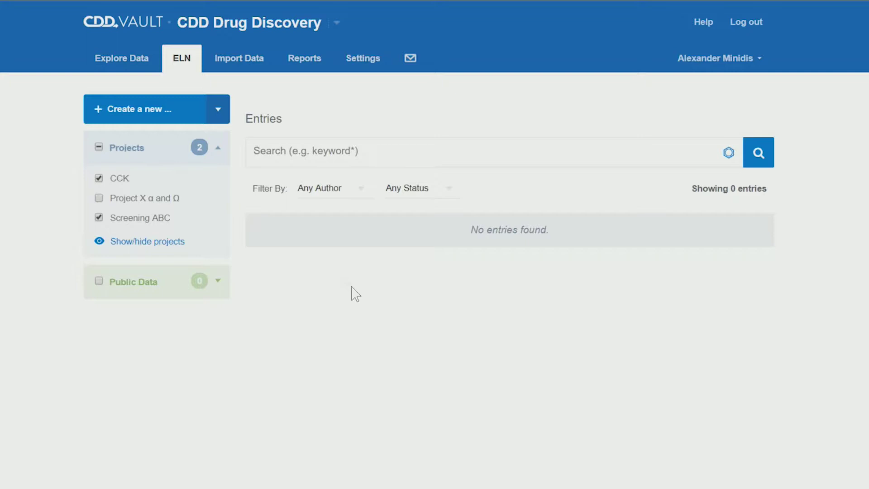
click(99, 198)
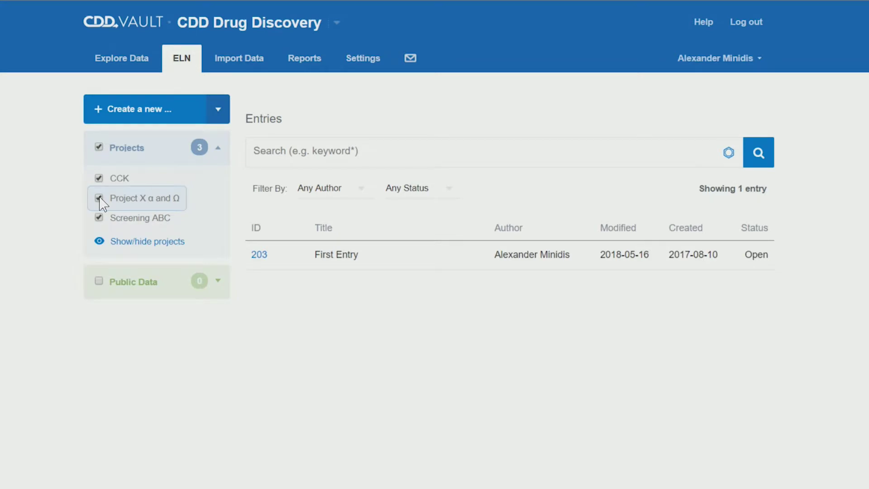
Remove the Project X α and Ω filter and start a new ELN entry assigned to a project.
click(122, 202)
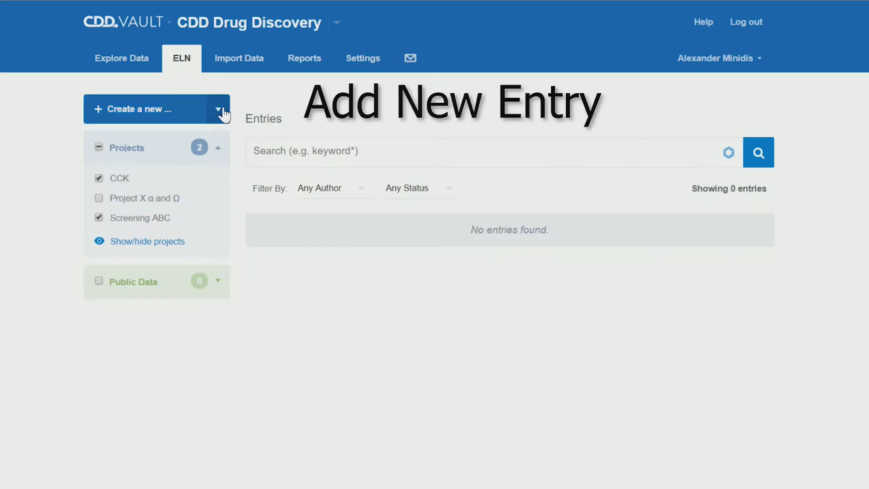
click(219, 112)
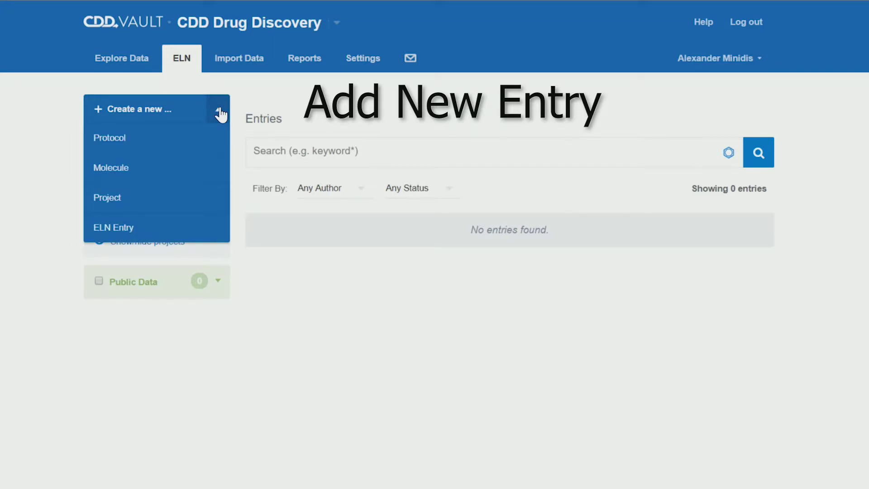
click(128, 232)
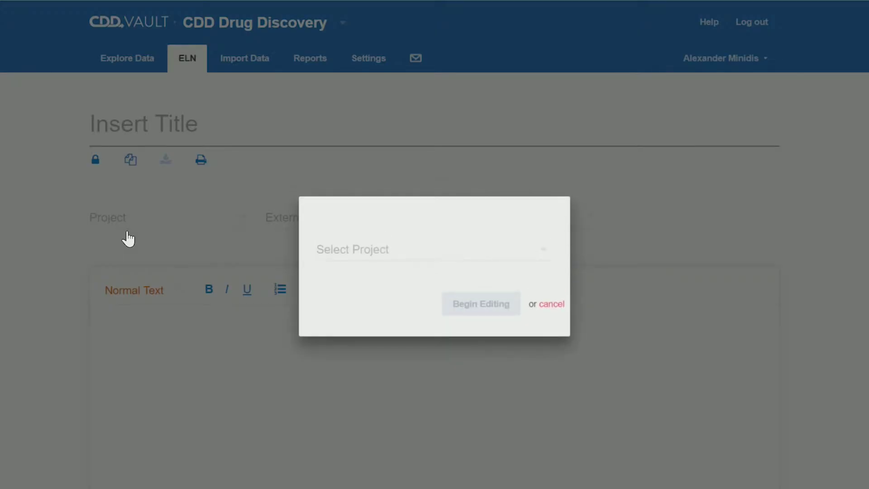
click(549, 257)
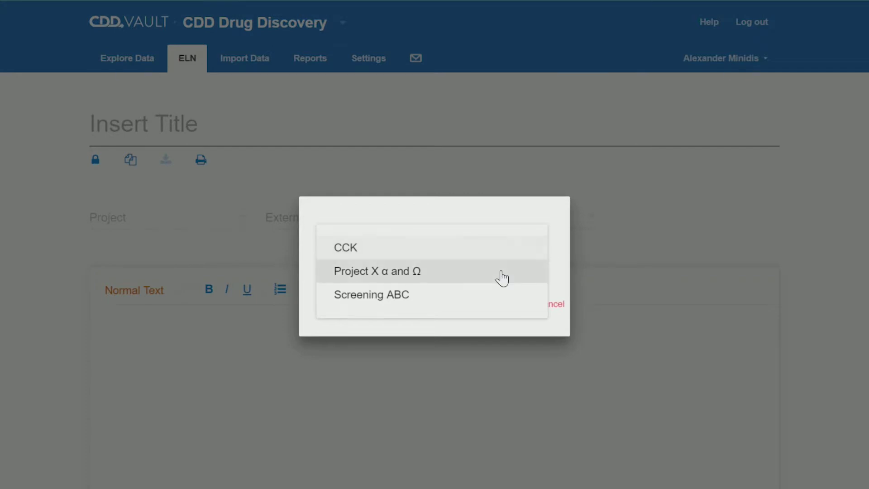
click(496, 295)
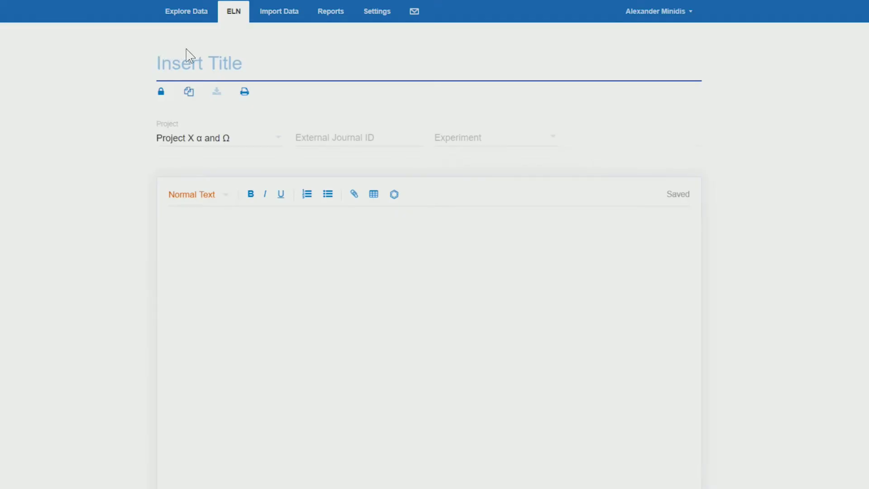
Title the entry 'What / how to insert' and type placeholder text 'dsfgdfhsdkfsdk' in the body.
click(187, 54)
text(What / how to insert)
click(180, 224)
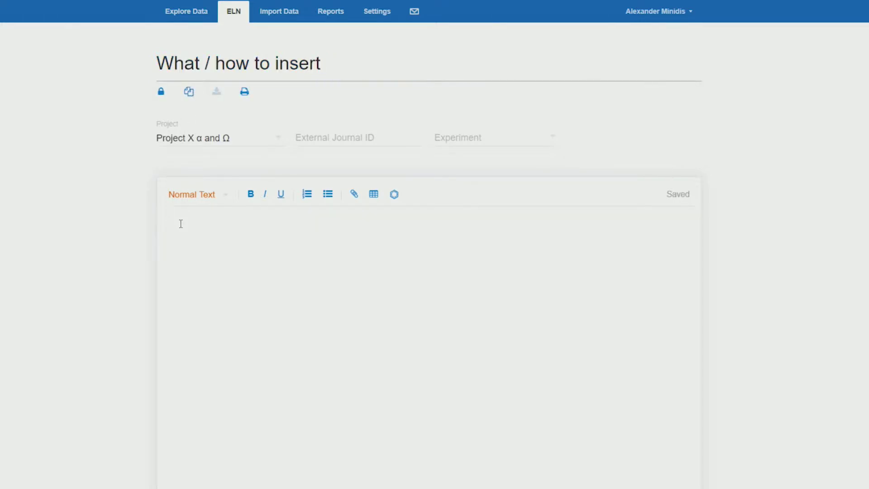
text(dsfgdfhsdkfsdk)
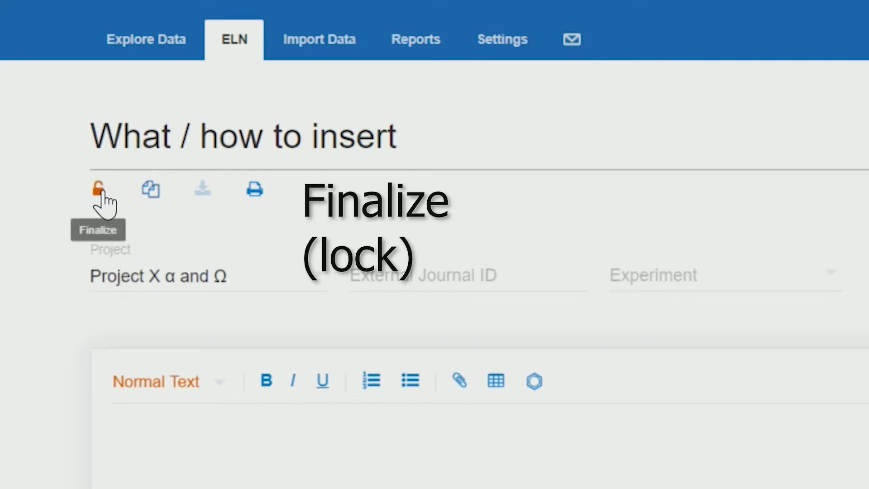
click(154, 187)
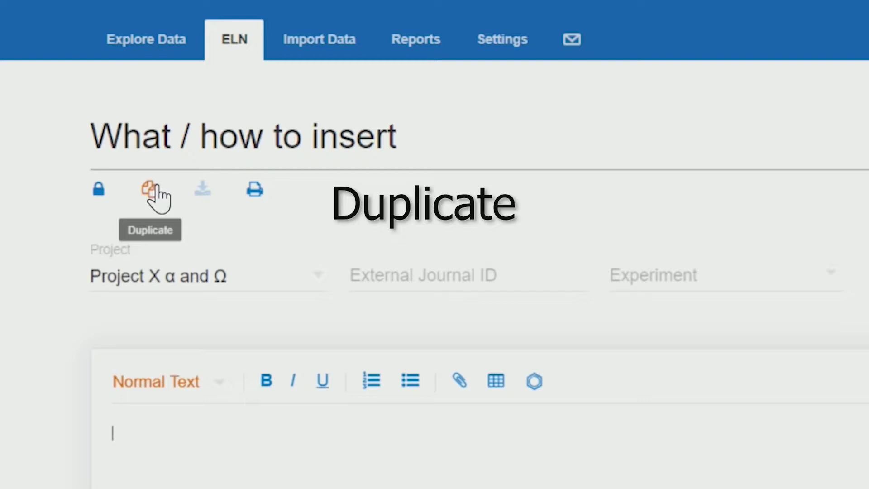
click(206, 187)
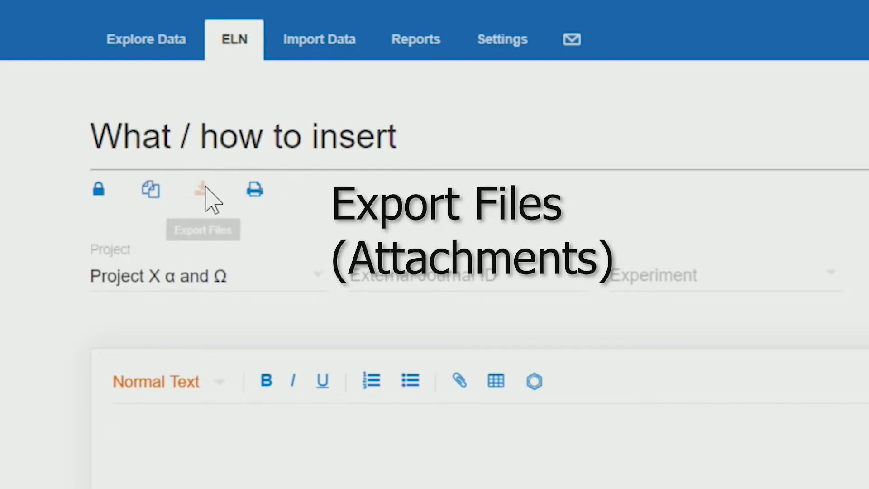
click(255, 190)
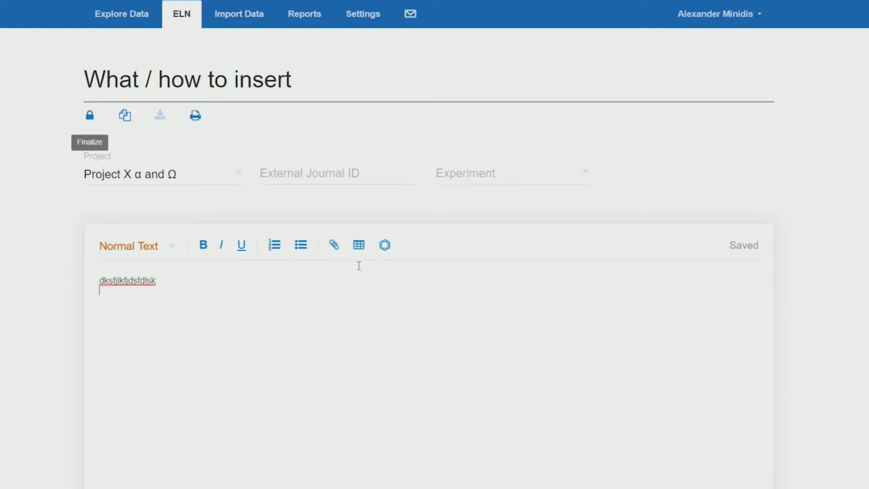
Attach A REPORT FILE.docx to the entry.
click(334, 247)
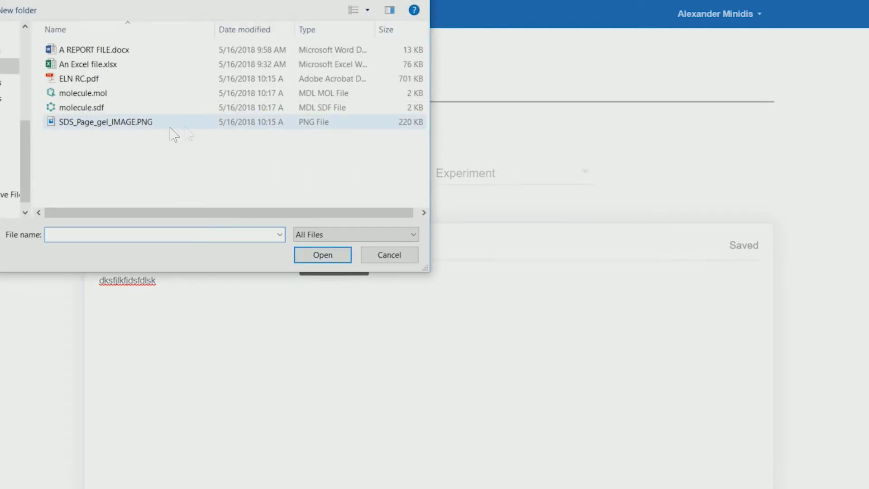
click(111, 51)
click(322, 254)
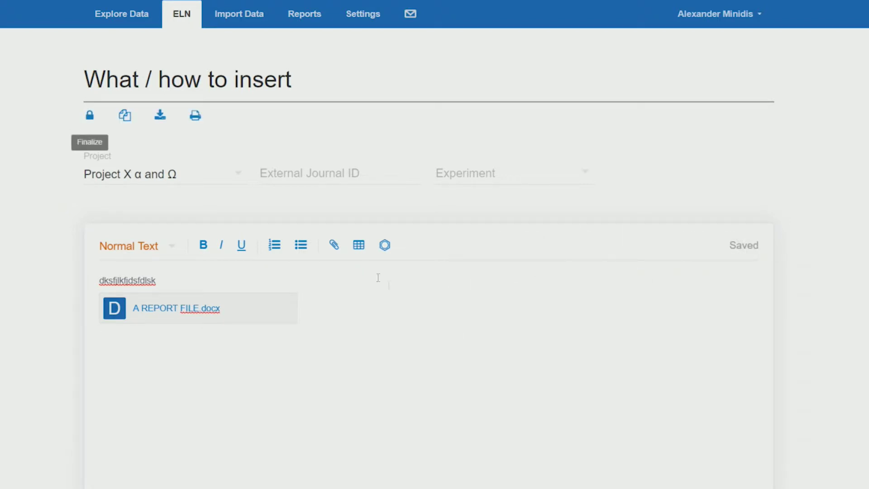
Paste the ELN overview and SDS-PAGE gel images into the entry body.
key(ctrl+v)
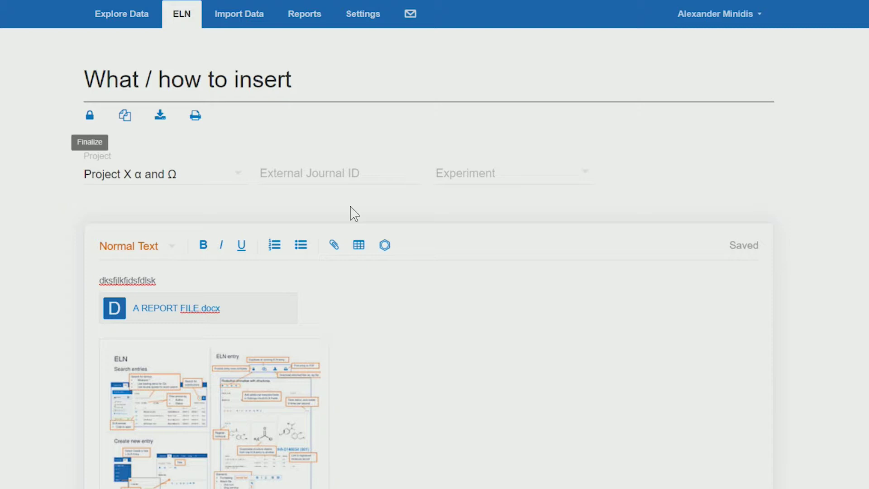
scroll(354, 214, down, 1)
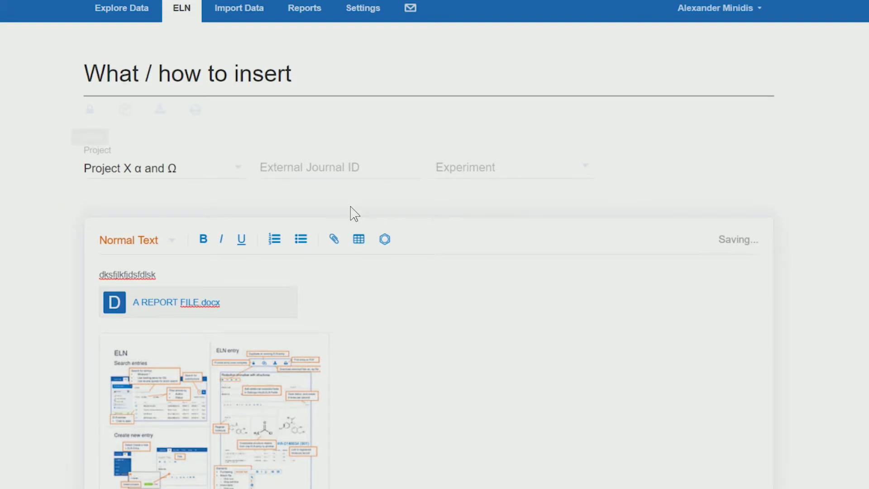
scroll(358, 248, down, 5)
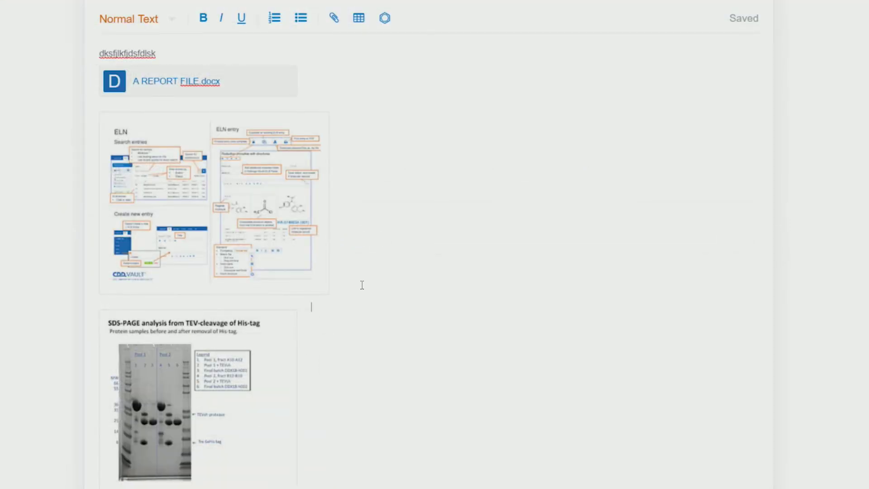
scroll(360, 48, up, 1)
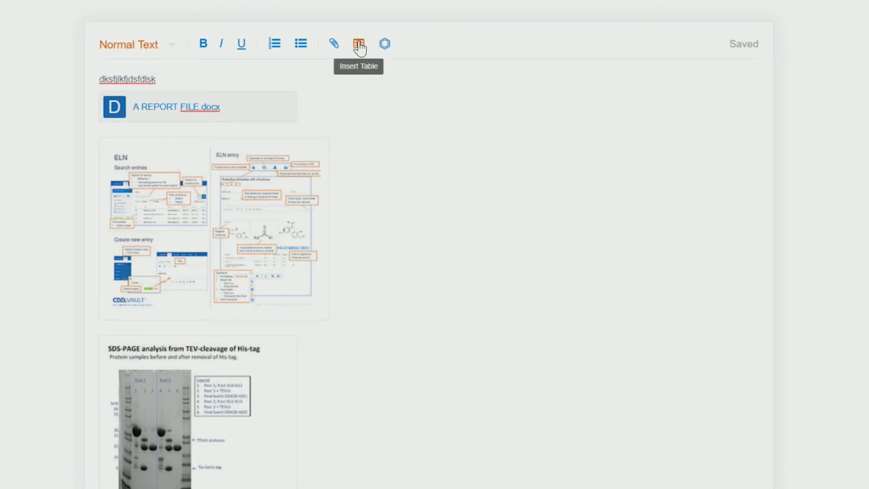
Insert an empty 4×3 table, then paste the ENTRY/ABC/DEF range A1:C4 from Excel below it.
click(359, 43)
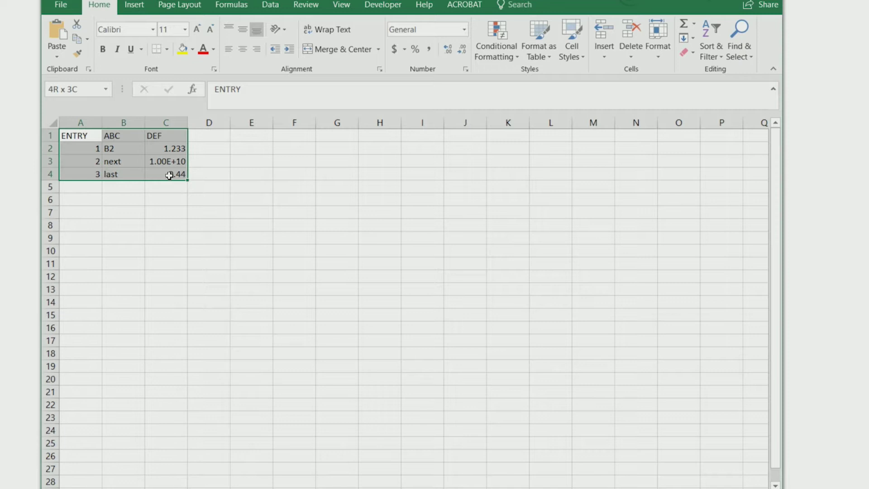
key(ctrl+c)
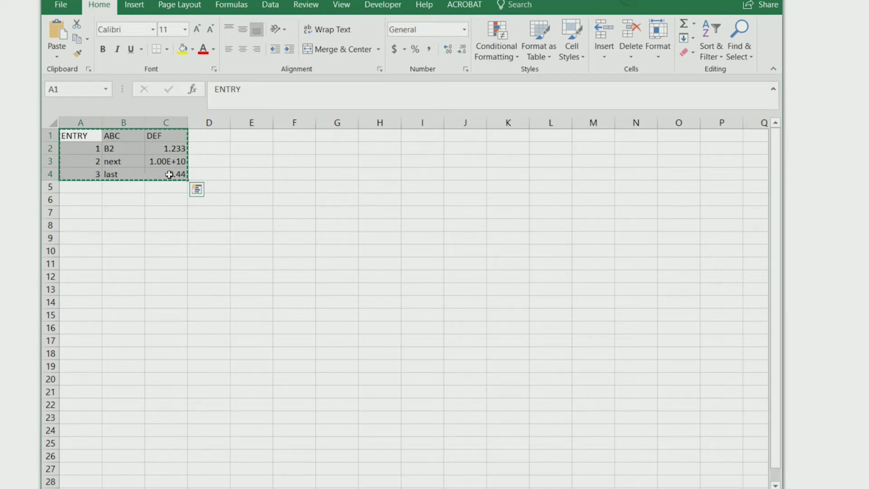
key(alt+Tab)
key(ctrl+v)
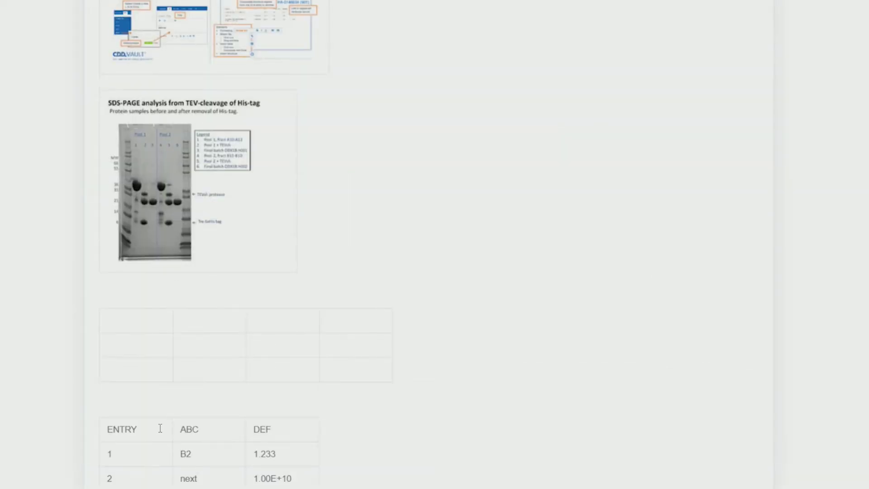
scroll(160, 428, down, 2)
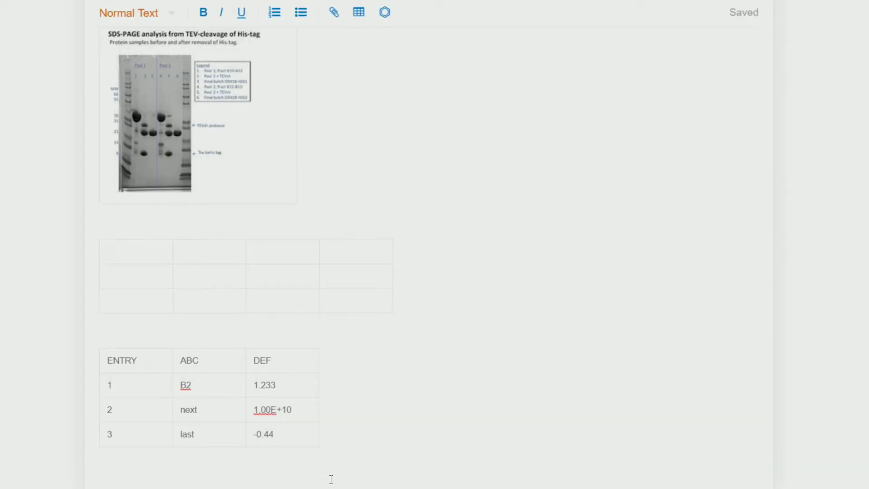
Draw the fused bicyclic NH-heterocycle in Marvin JS and insert it, linked as CDDAT-0003505.
click(386, 13)
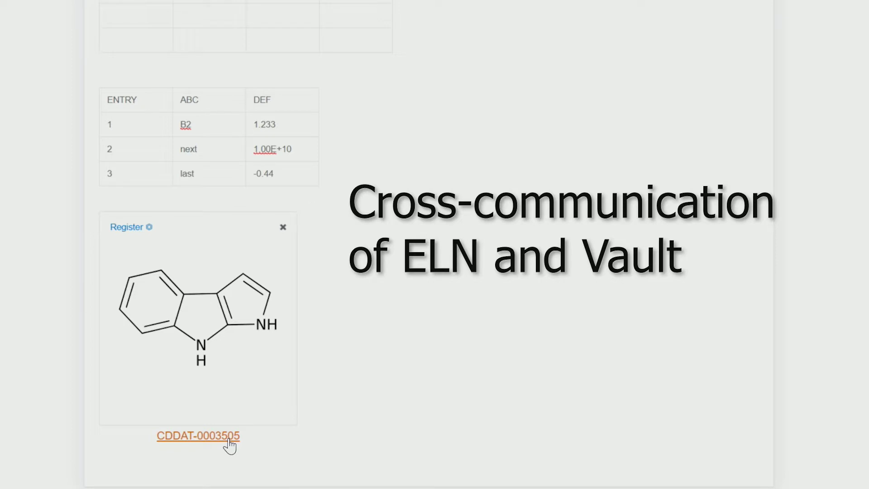
View the linked CDDAT-0003505 molecule record in a new tab, then close it.
click(130, 230)
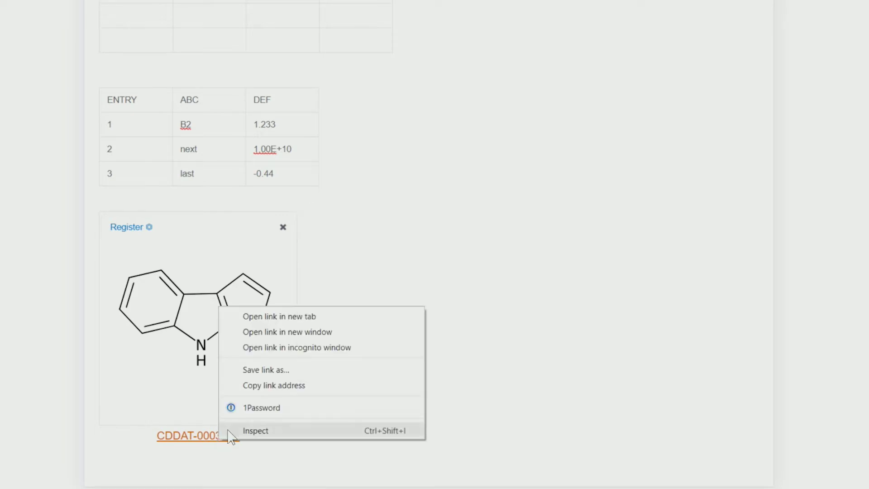
click(270, 324)
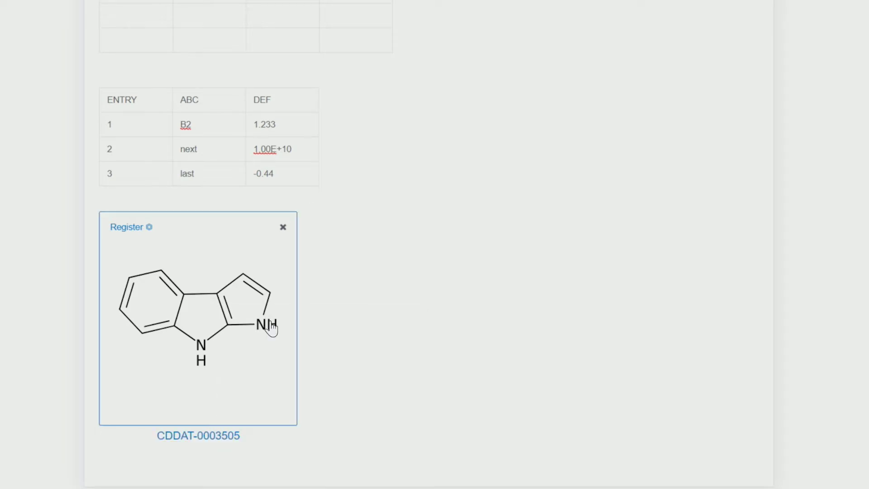
key(ctrl+Tab)
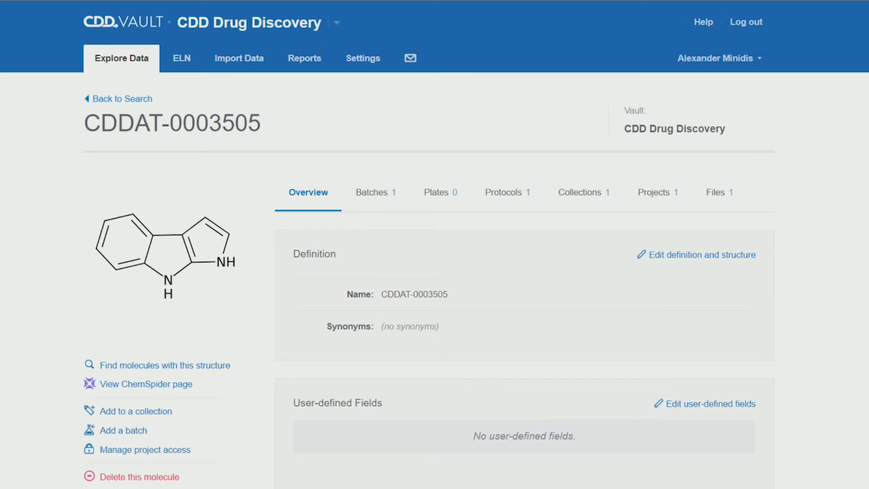
key(ctrl+w)
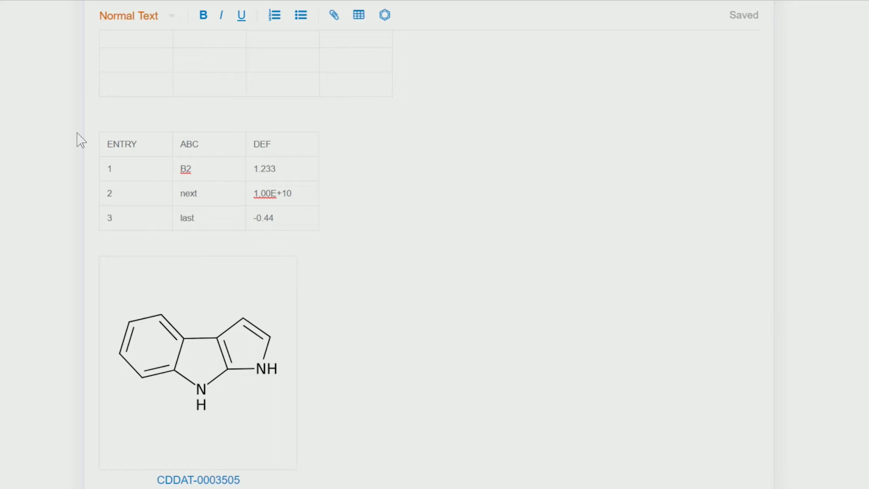
Register batch 002 of CDDAT-0003505 and find its ELN entry link in the Batches tab.
mouse_move(103, 260)
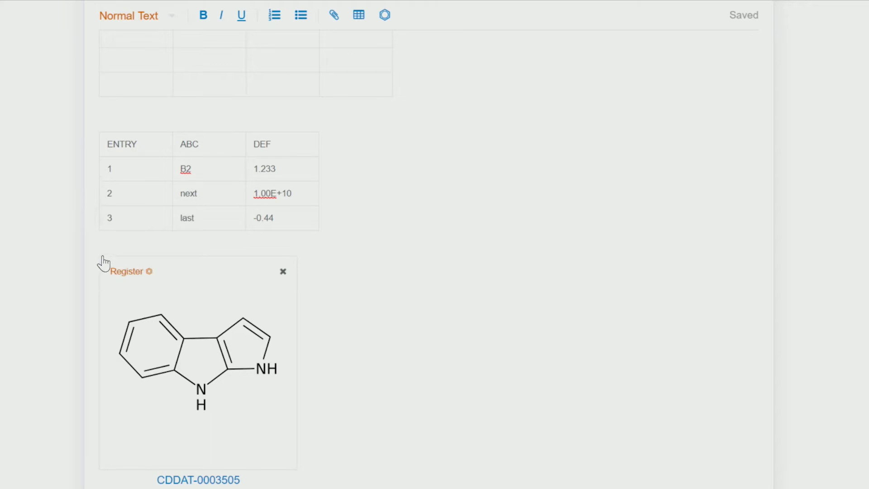
click(121, 277)
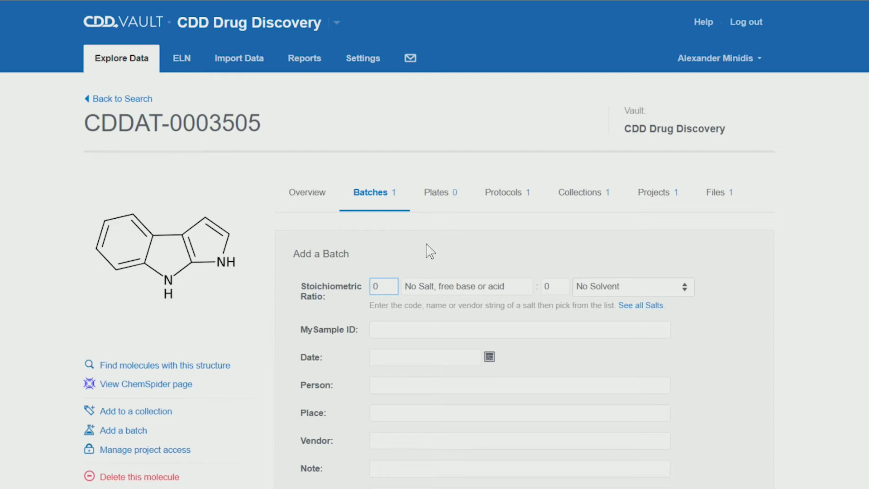
scroll(430, 250, down, 5)
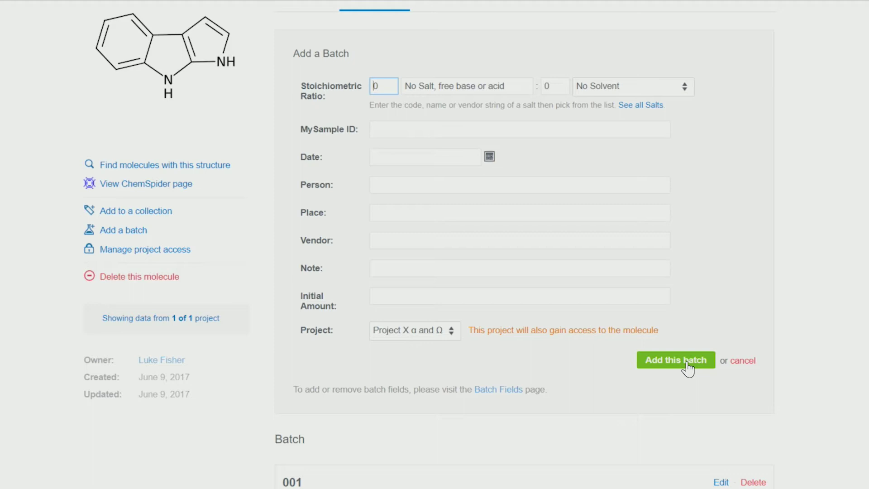
click(687, 362)
scroll(594, 333, down, 3)
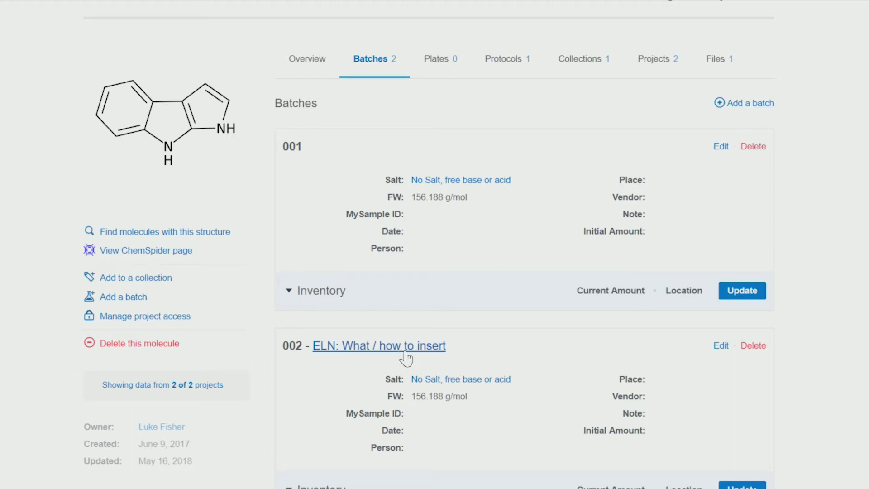
click(378, 357)
click(374, 349)
Return to the What / how to insert entry and attach molecule.sdf.
click(374, 355)
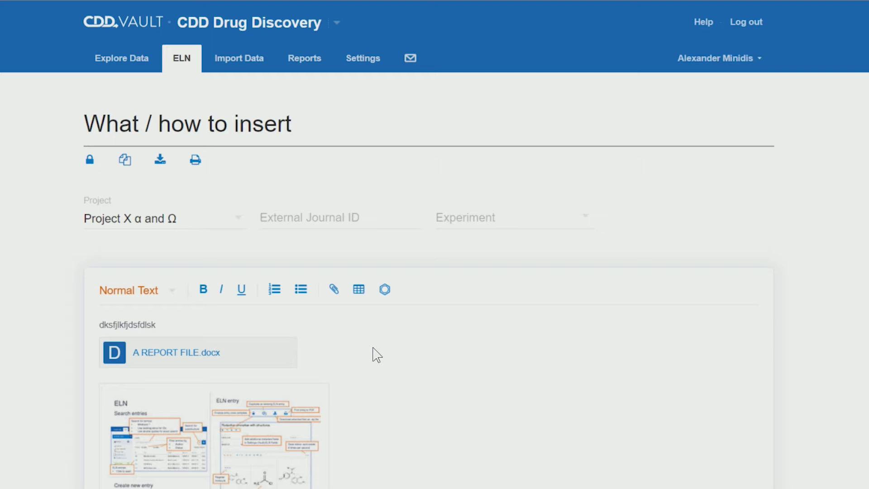
scroll(374, 354, down, 9)
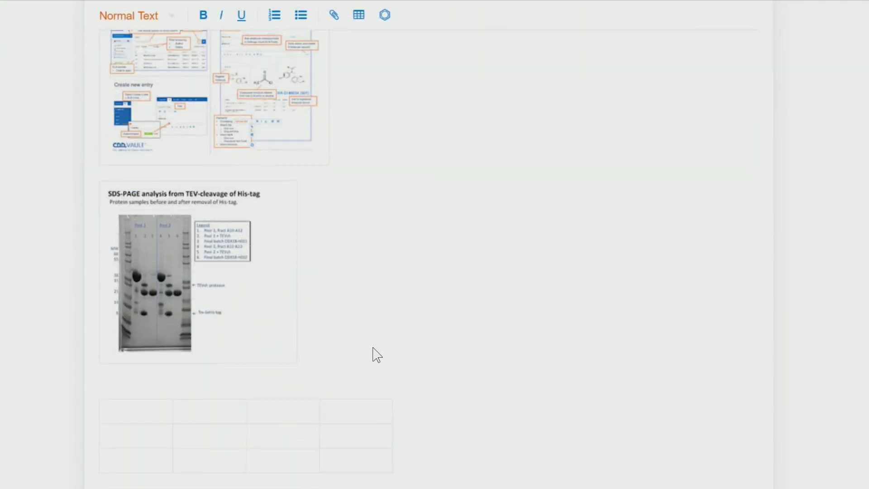
scroll(377, 355, down, 10)
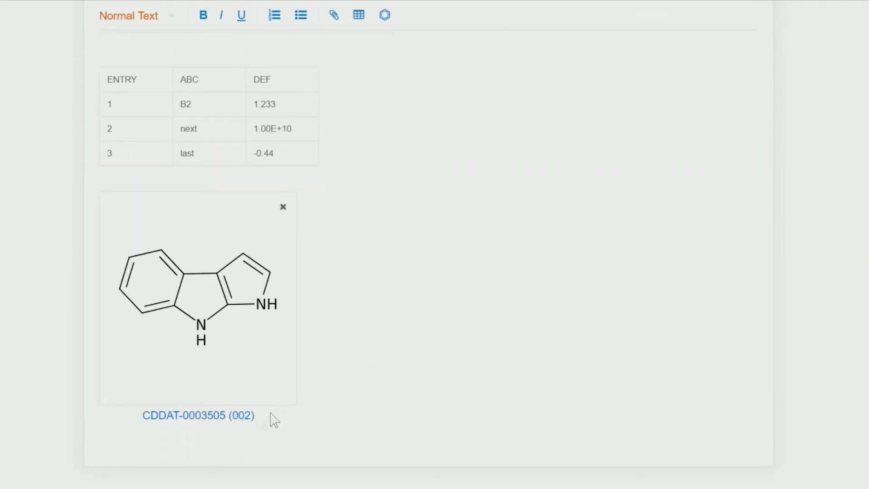
click(242, 419)
click(335, 18)
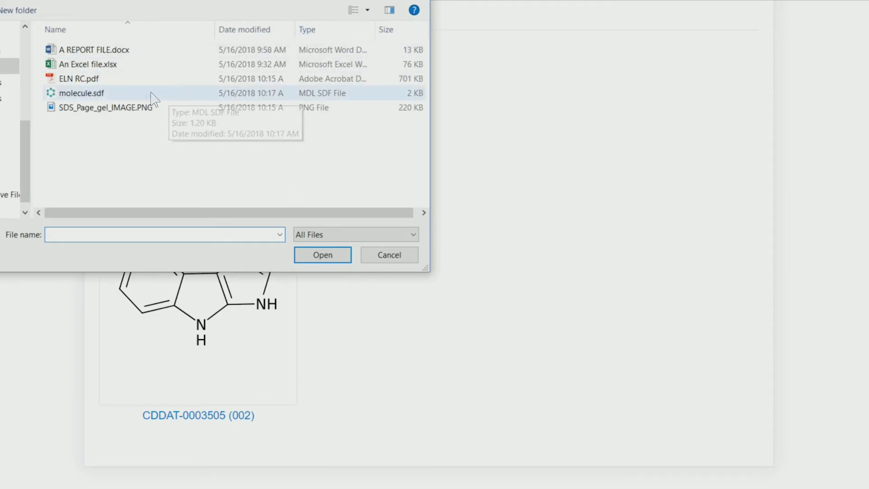
double_click(125, 91)
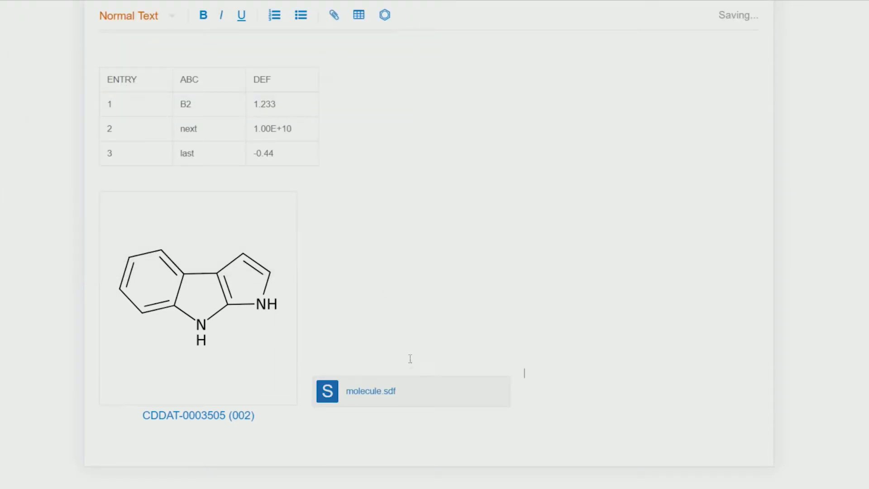
Drag An Excel file.xlsx and the SDS-PAGE gel image from Explorer into the entry.
mouse_move(422, 392)
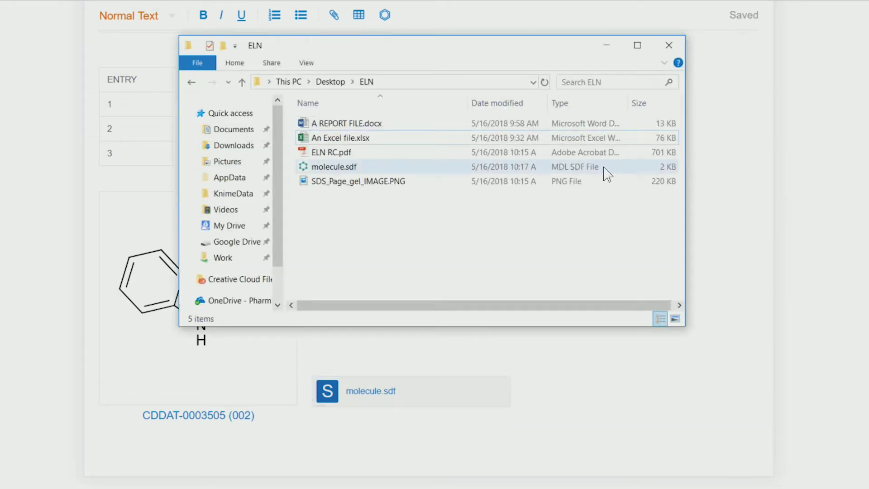
click(338, 139)
drag(338, 139, 188, 456)
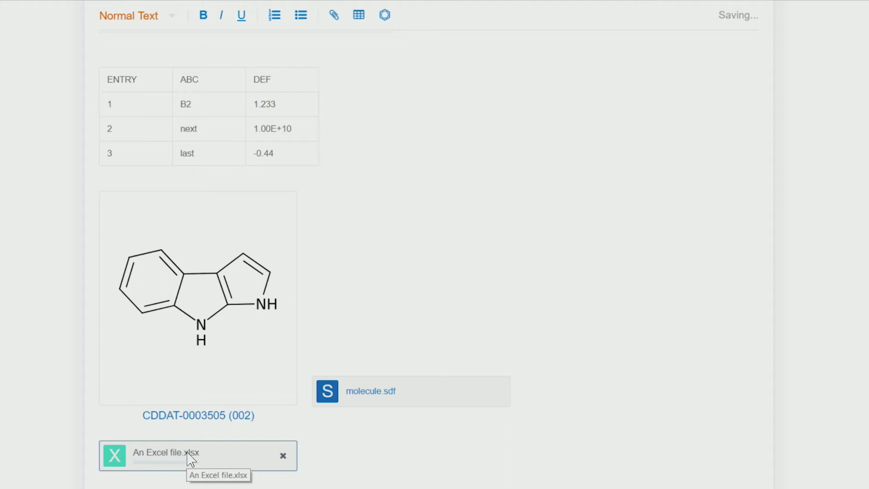
key(alt+Tab)
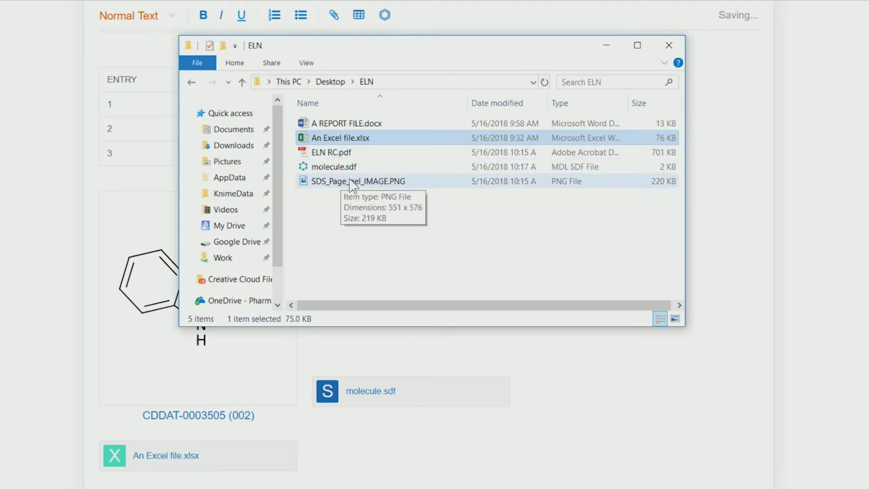
drag(354, 181, 384, 466)
scroll(585, 275, down, 4)
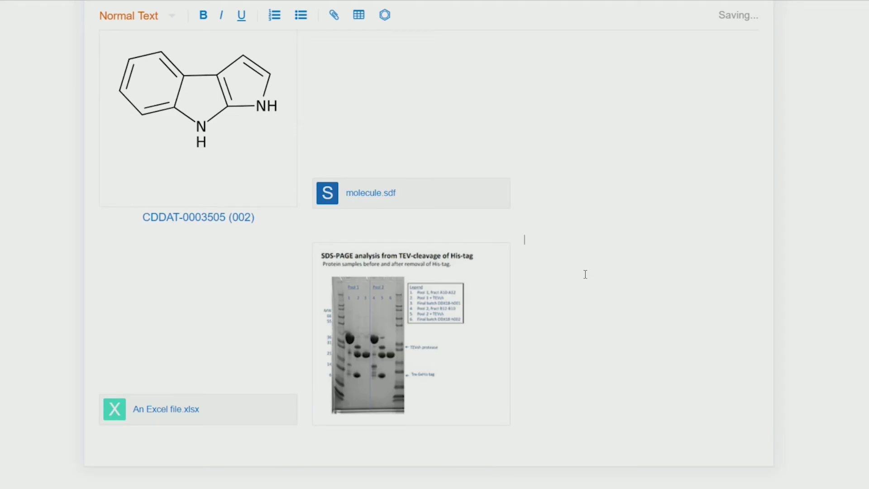
click(352, 64)
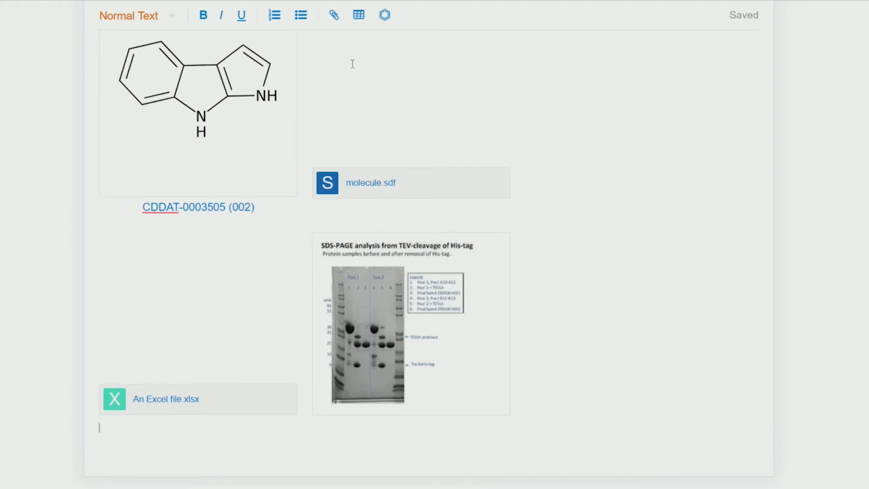
Attach Inhibition Data.csv and commit its 90 records into the May 2, 2018 Single Point Screen run.
click(334, 15)
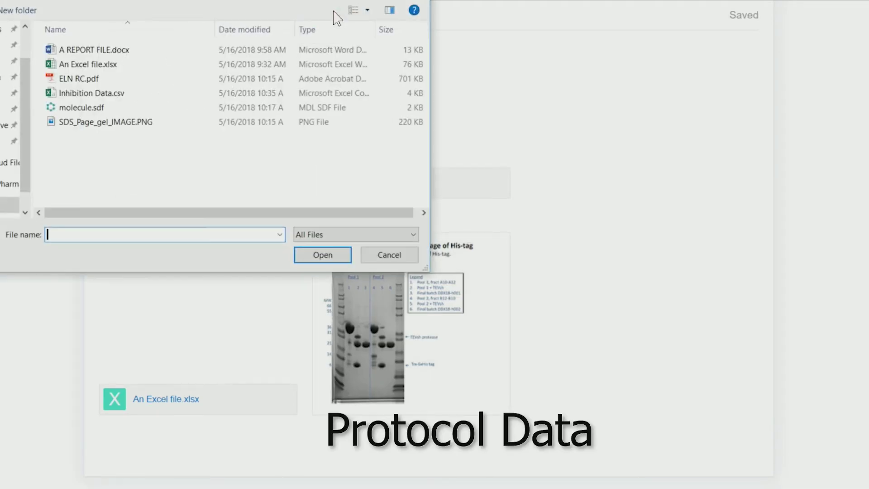
double_click(98, 94)
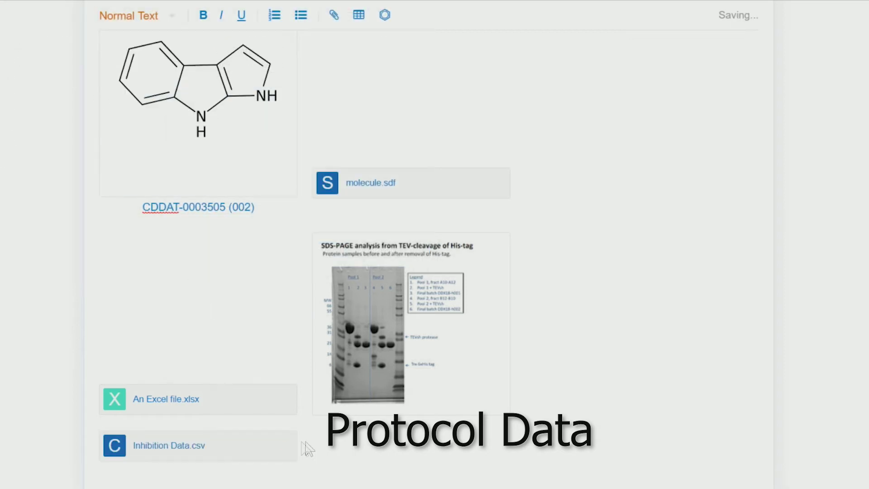
mouse_move(231, 456)
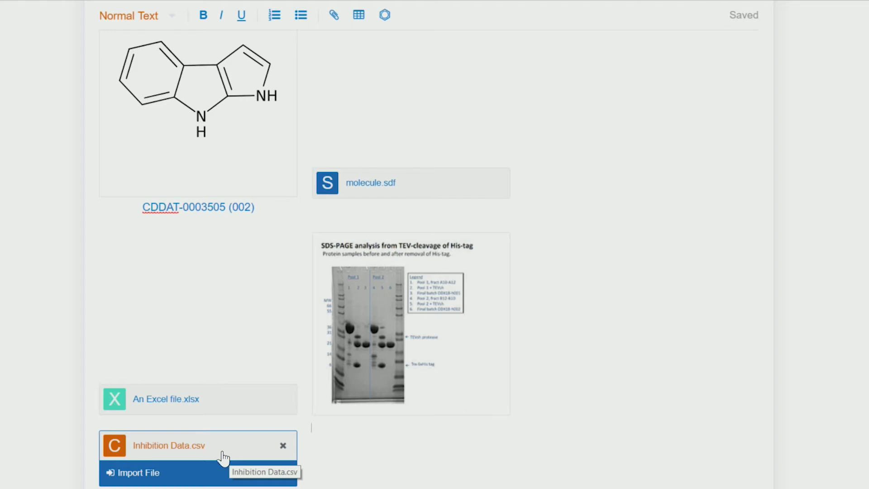
click(183, 475)
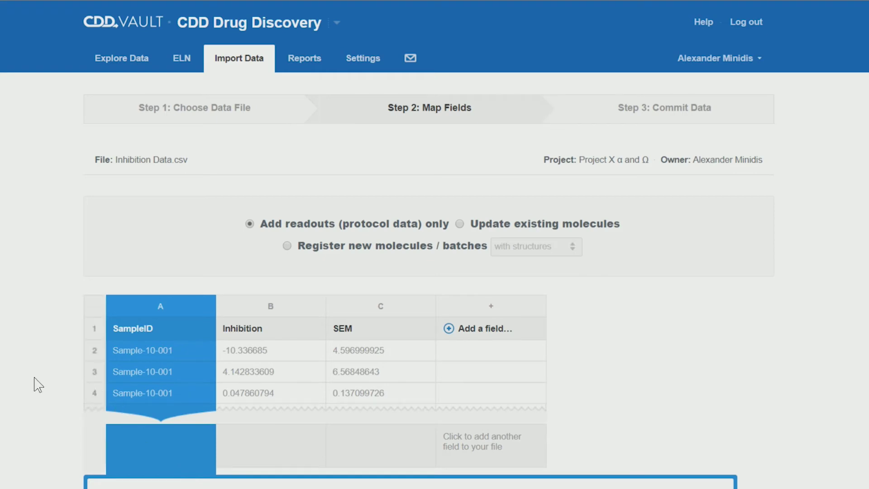
scroll(43, 390, down, 2)
scroll(43, 392, down, 2)
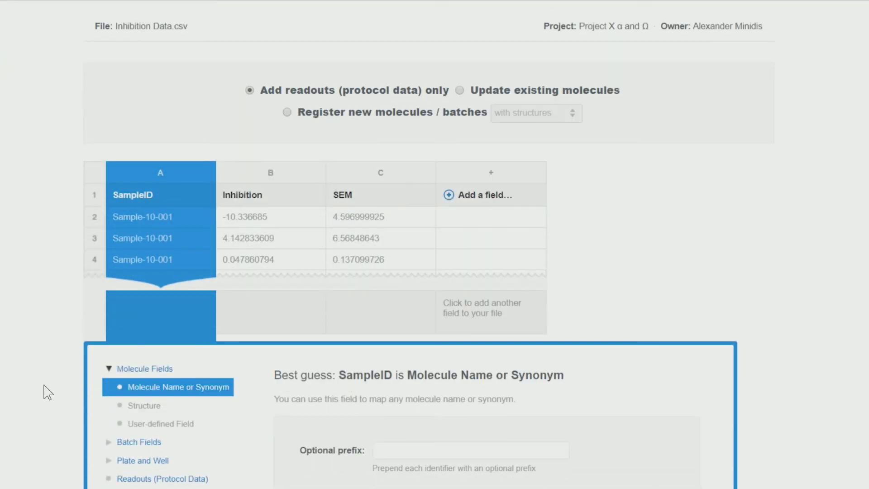
scroll(47, 392, down, 2)
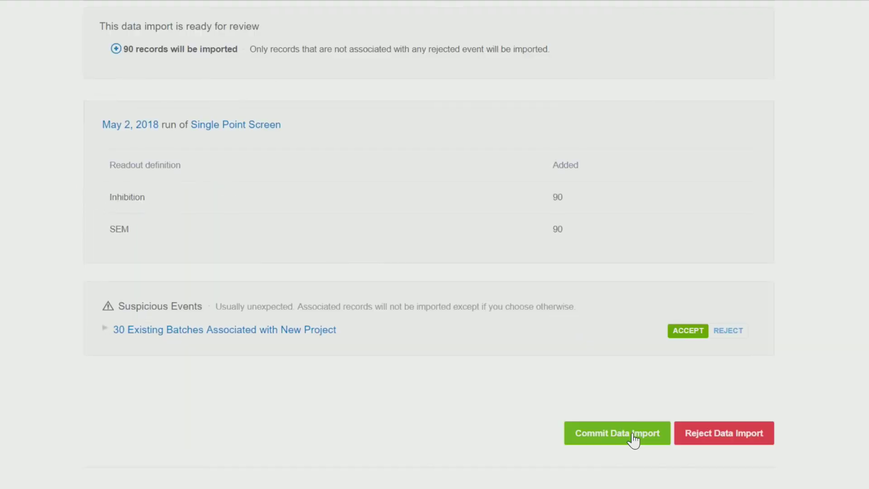
click(632, 435)
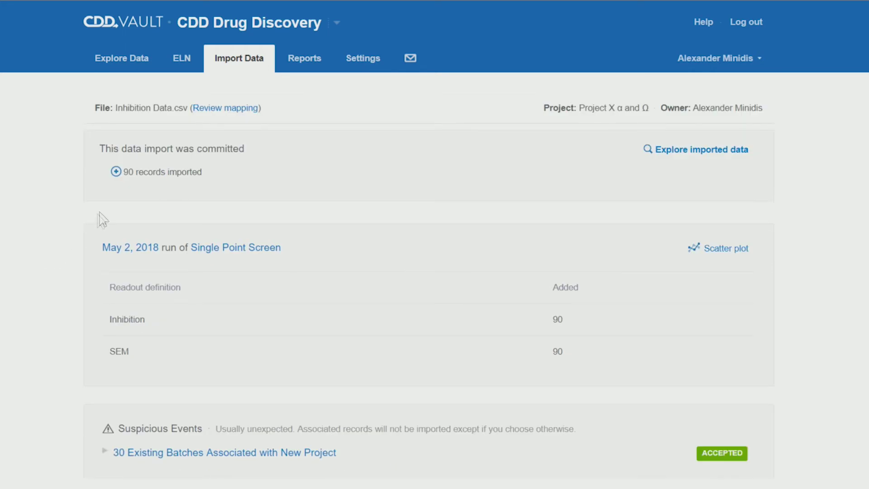
From the May 2, 2018 run's Run Details, open the linked entry and locate the CSV attachment.
click(126, 253)
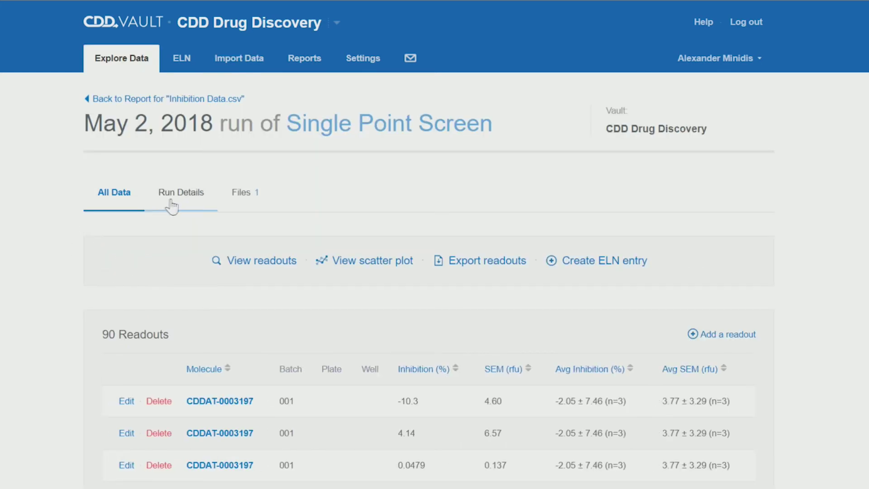
click(172, 205)
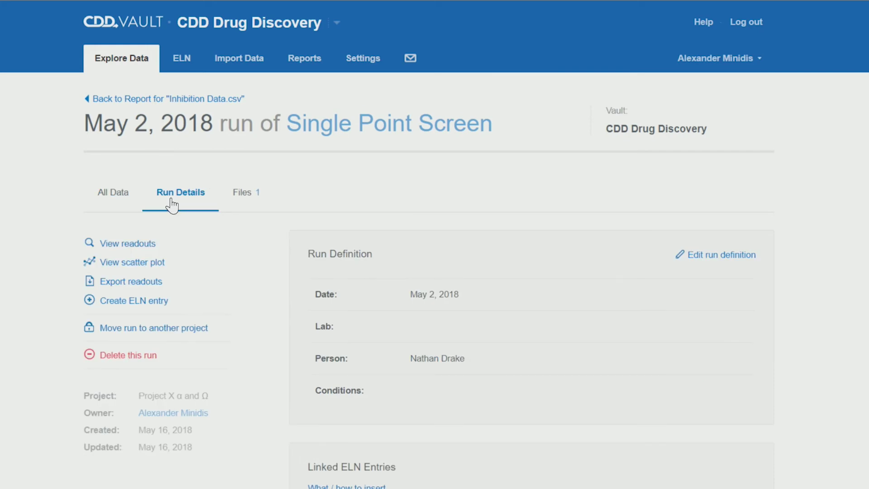
scroll(262, 291, down, 3)
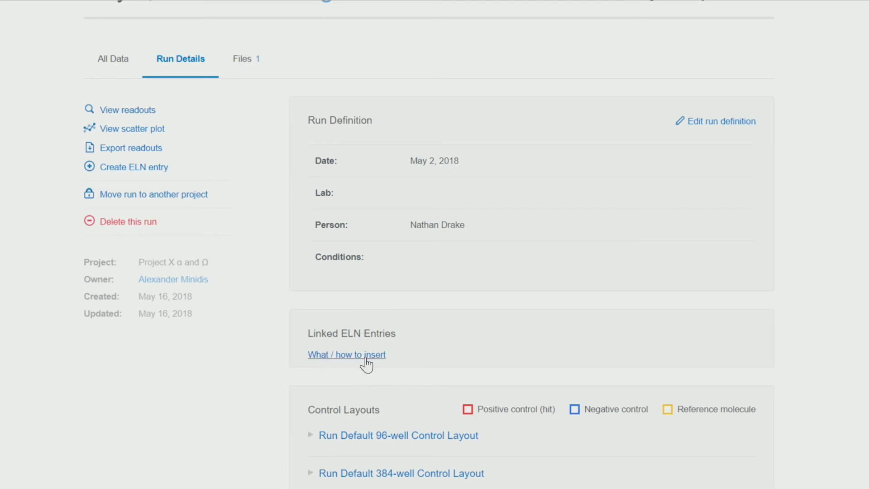
click(365, 359)
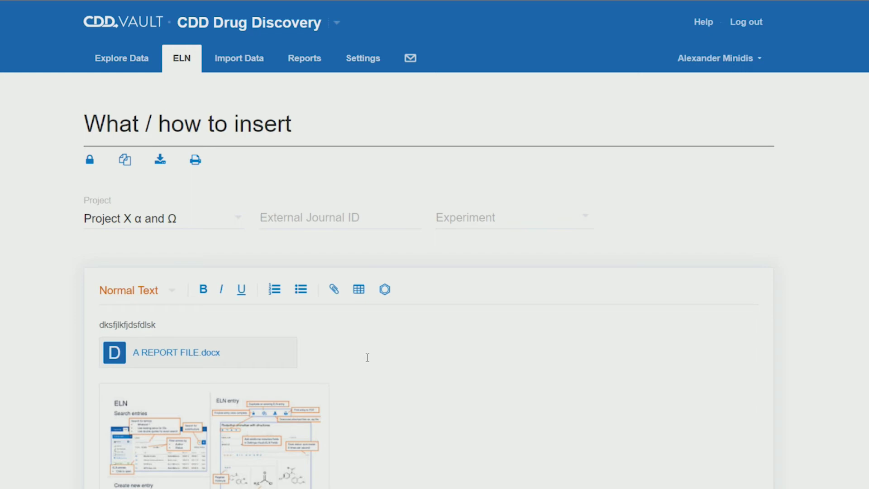
scroll(368, 357, down, 15)
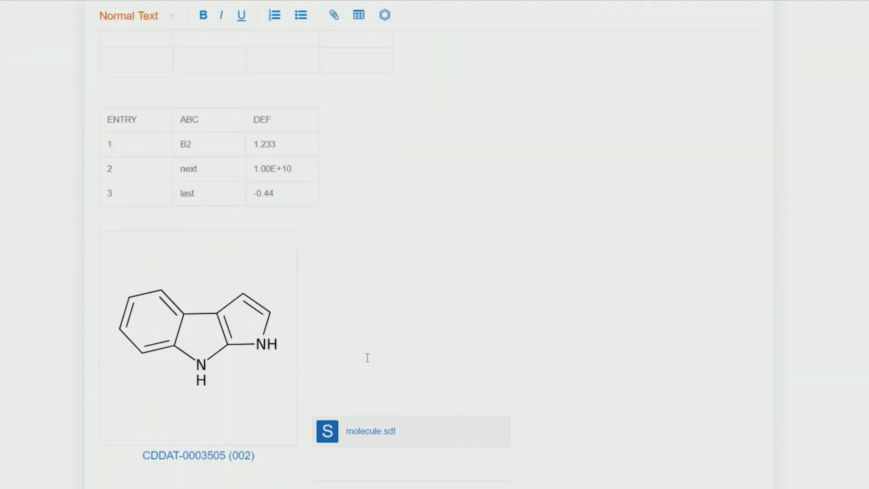
scroll(367, 357, down, 7)
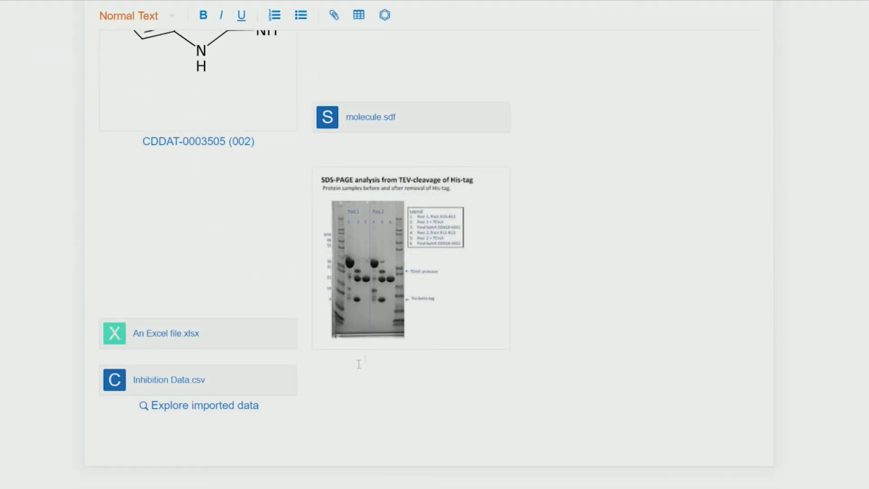
click(196, 388)
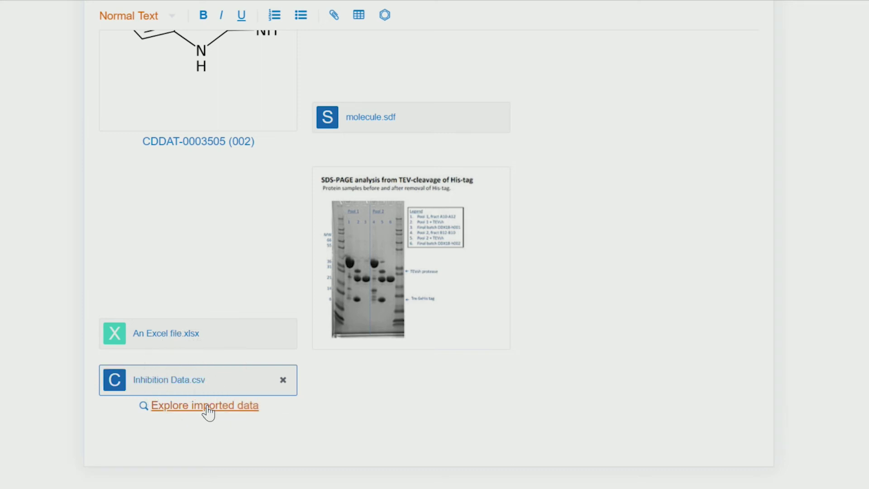
Explore the data imported from Inhibition Data.csv, listing the run's 90 readouts.
click(208, 406)
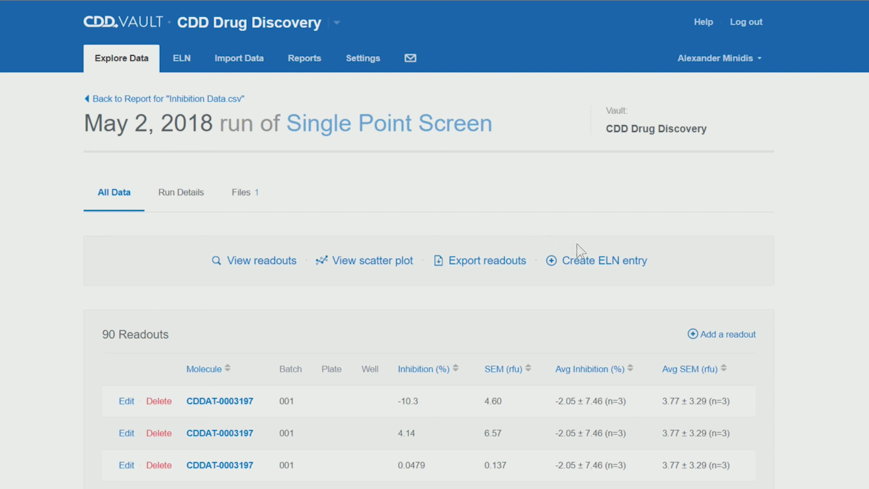
click(590, 266)
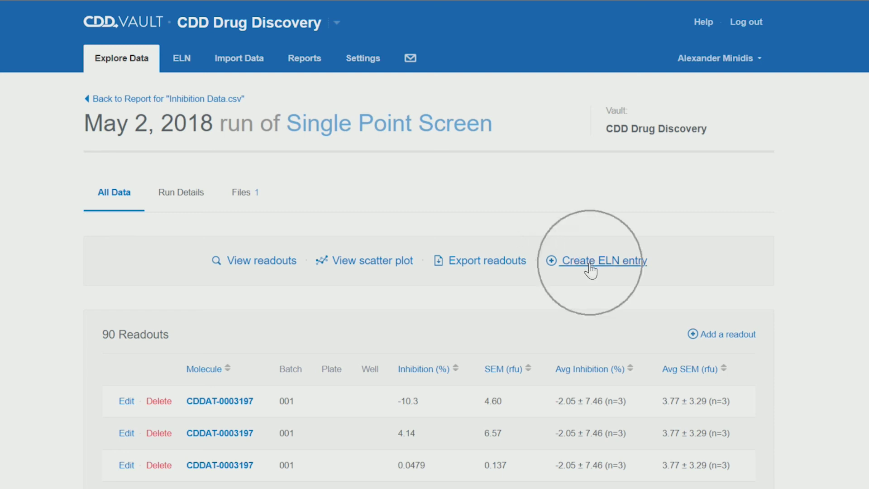
click(591, 267)
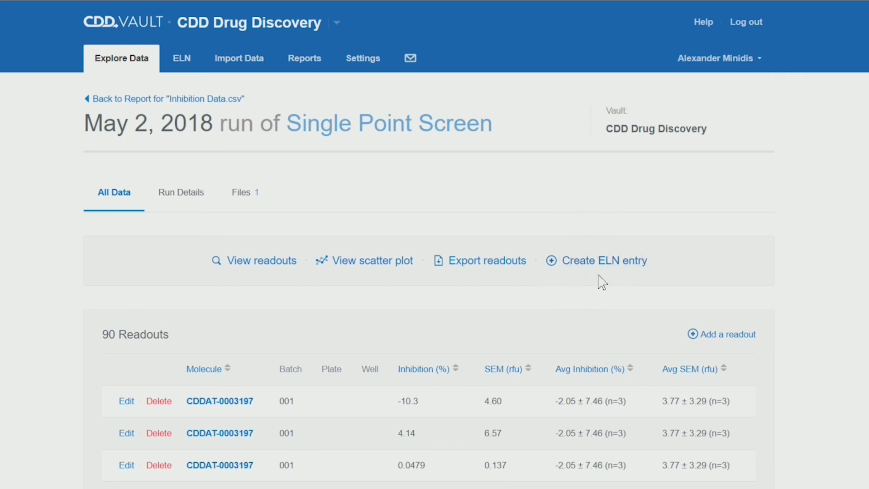